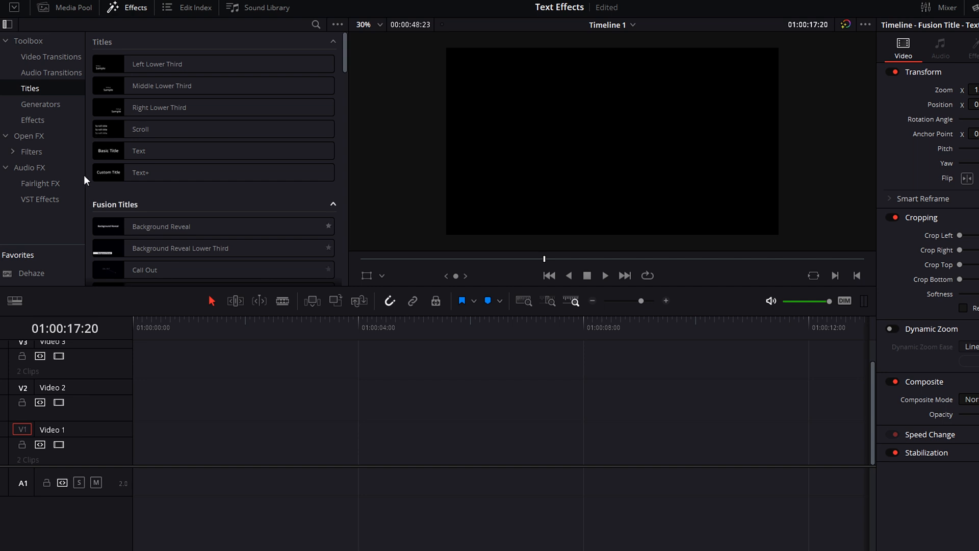
Step: Place a Solid Color generator clip on video track V1
left_click(41, 104)
left_click(113, 260)
left_click_drag(113, 260, 359, 464)
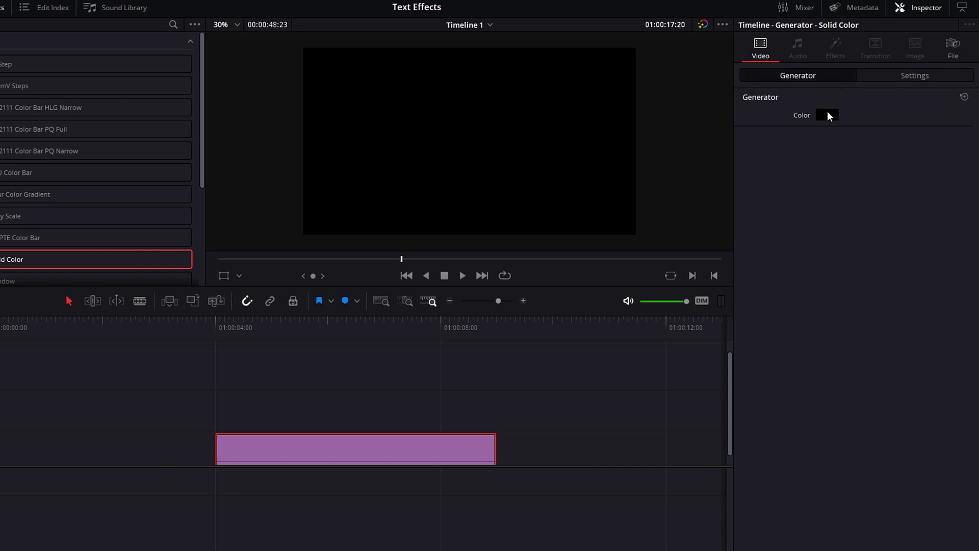
Step: Set the solid clip's colour to a medium grey in the colour picker
left_click(829, 116)
left_click_drag(538, 276, 545, 226)
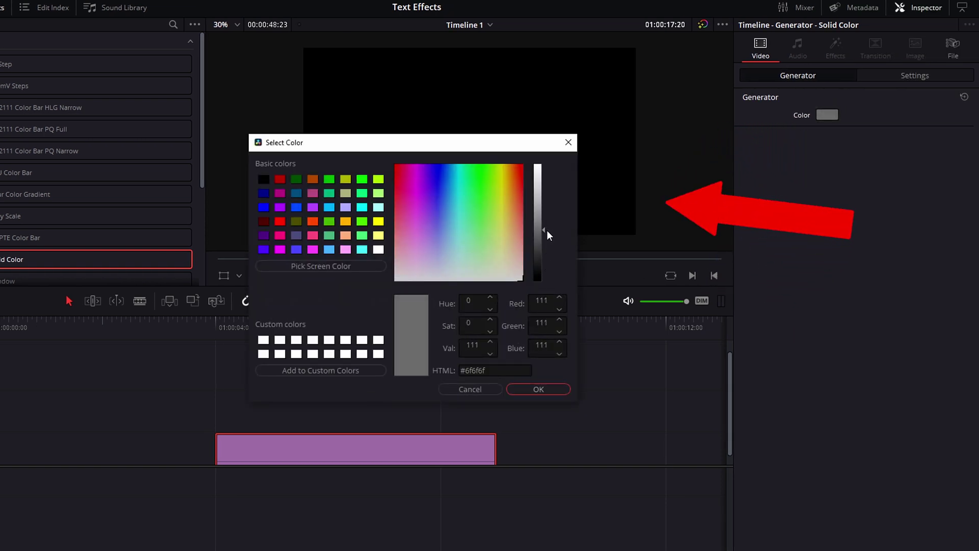
left_click(537, 390)
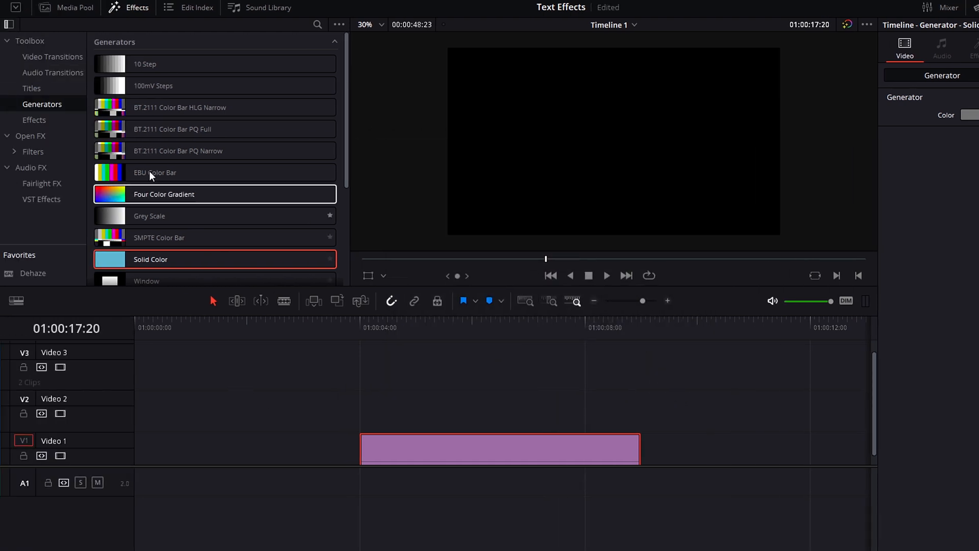
Step: Place a Text+ title on V2 above the grey clip and select it
left_click(56, 88)
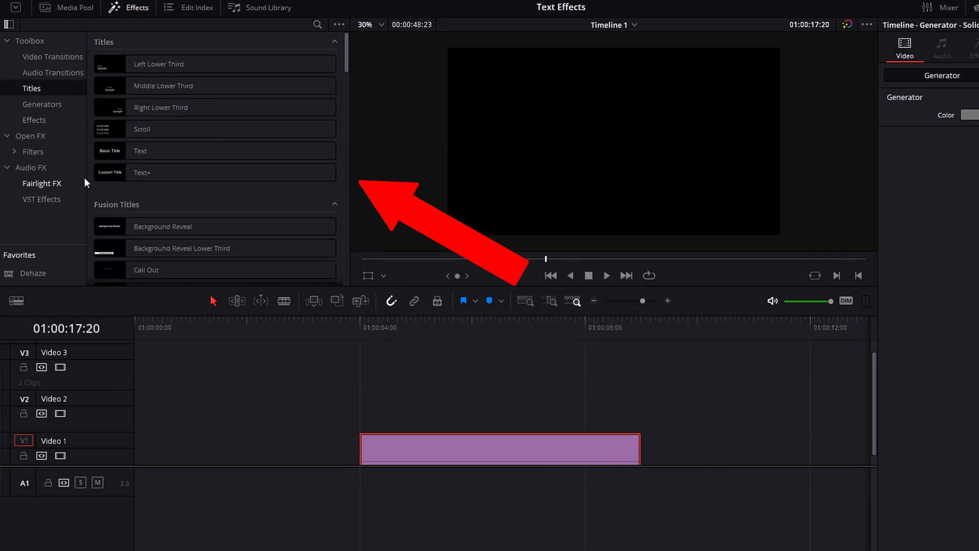
left_click_drag(99, 173, 351, 405)
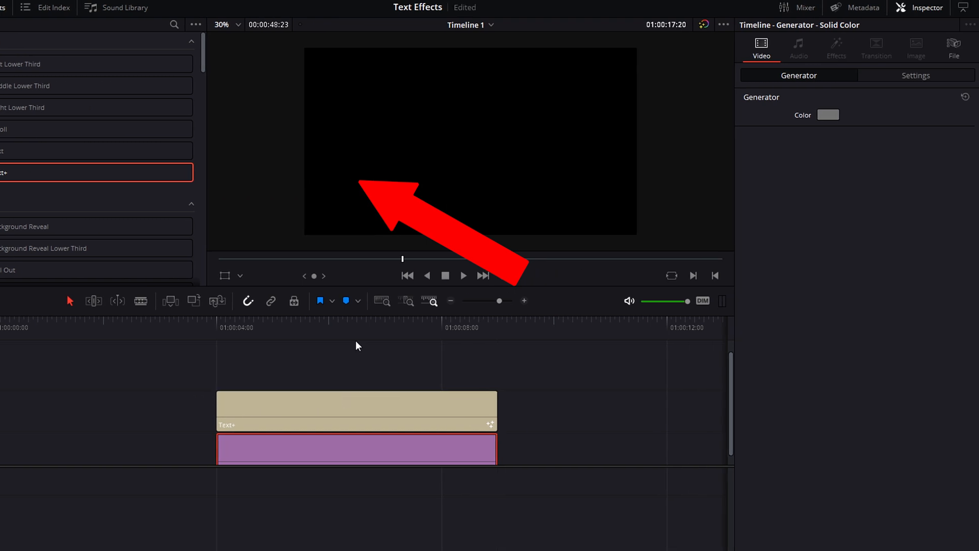
left_click(417, 413)
Step: Set the title to 'Metal' in Open Sans Condensed Bold at size about 0.2105
left_click(938, 235)
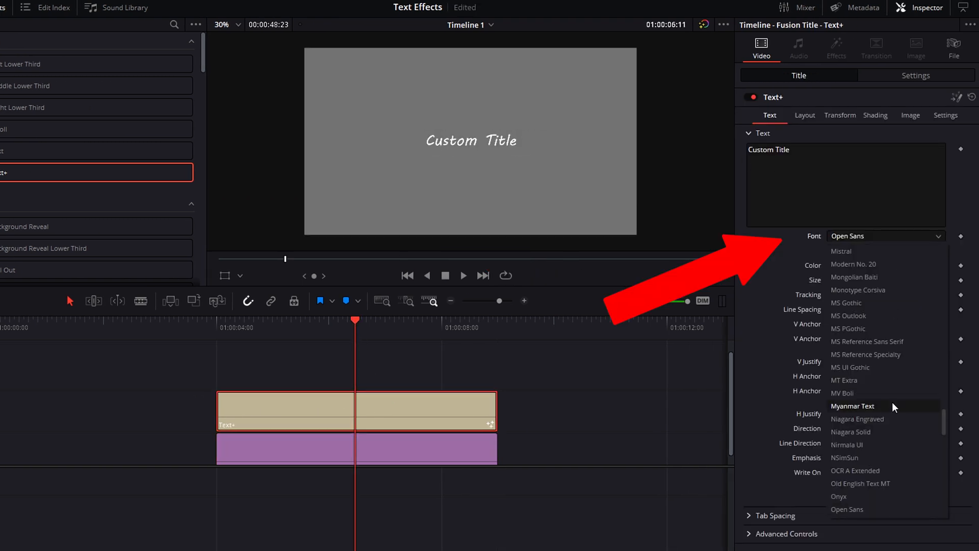
left_click(862, 445)
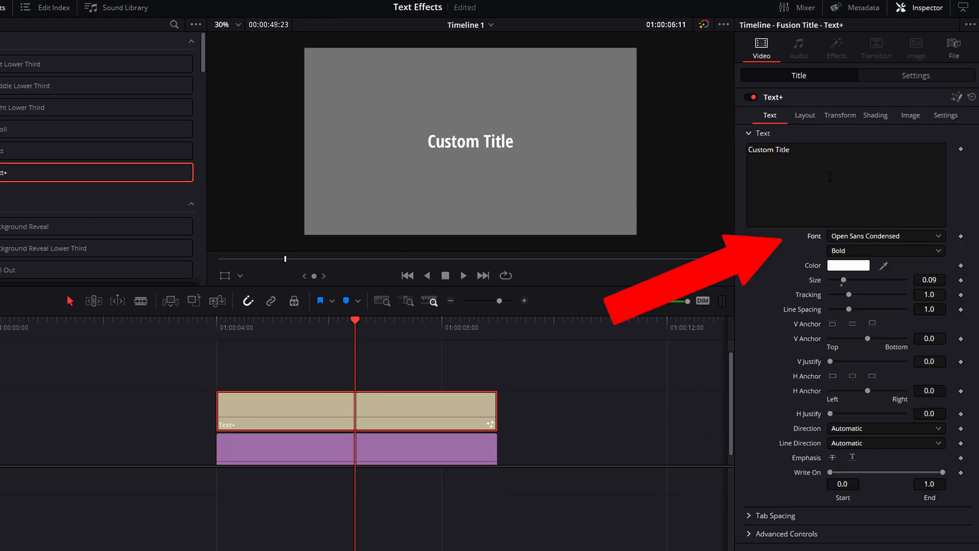
triple_click(825, 163)
type("Metal")
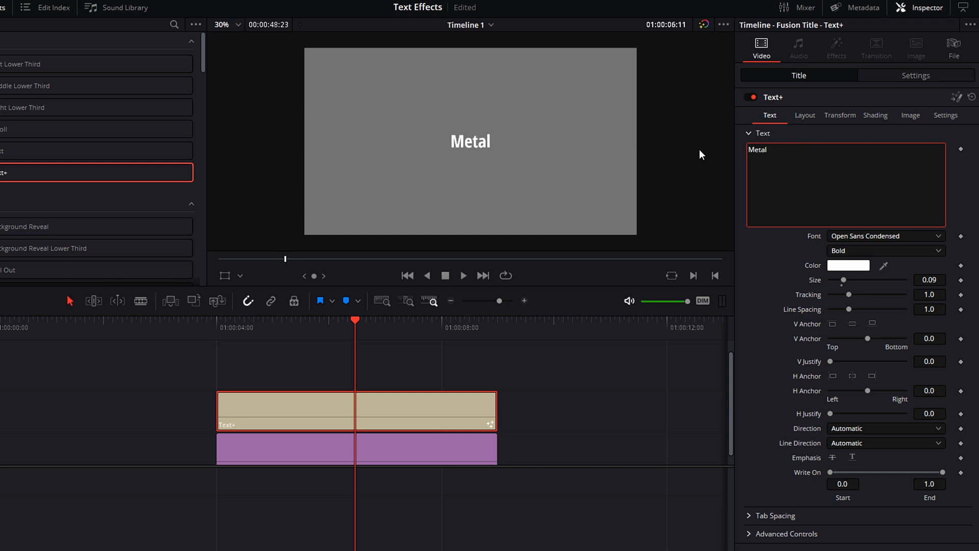
left_click_drag(843, 281, 860, 281)
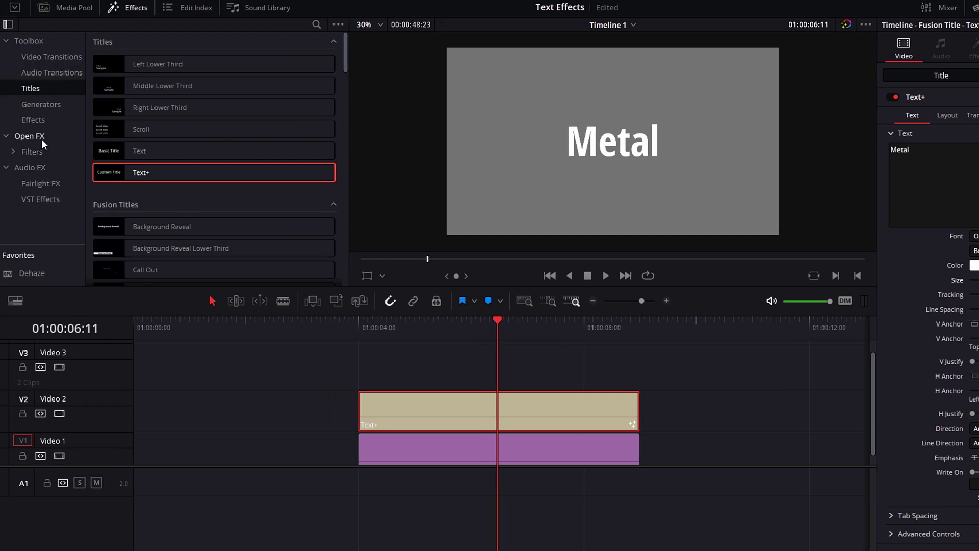
Step: Apply the Open FX Fast Noise effect to the title clip and show its settings
left_click(29, 135)
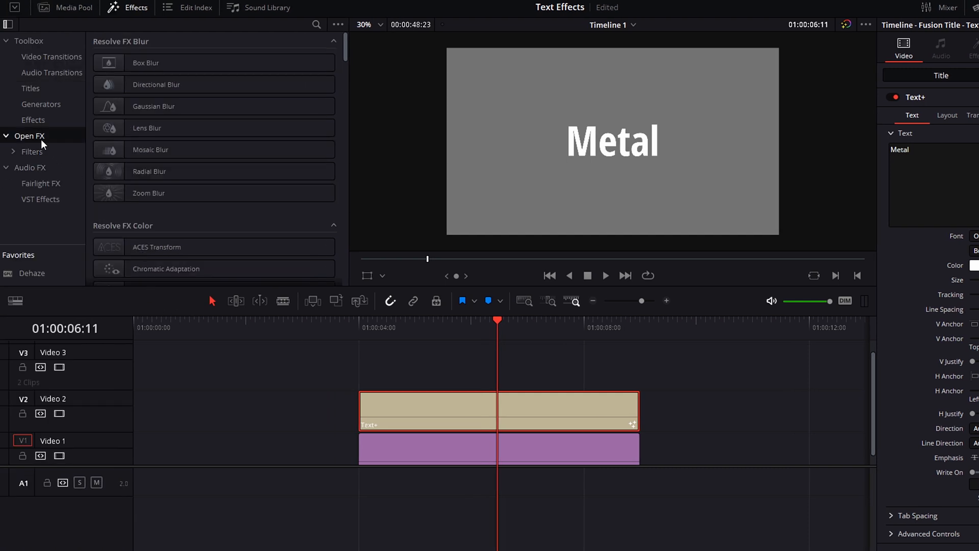
scroll(214, 192, "down", 10)
mouse_move(215, 207)
left_mouse_down()
mouse_move(224, 305)
mouse_move(493, 408)
left_mouse_up()
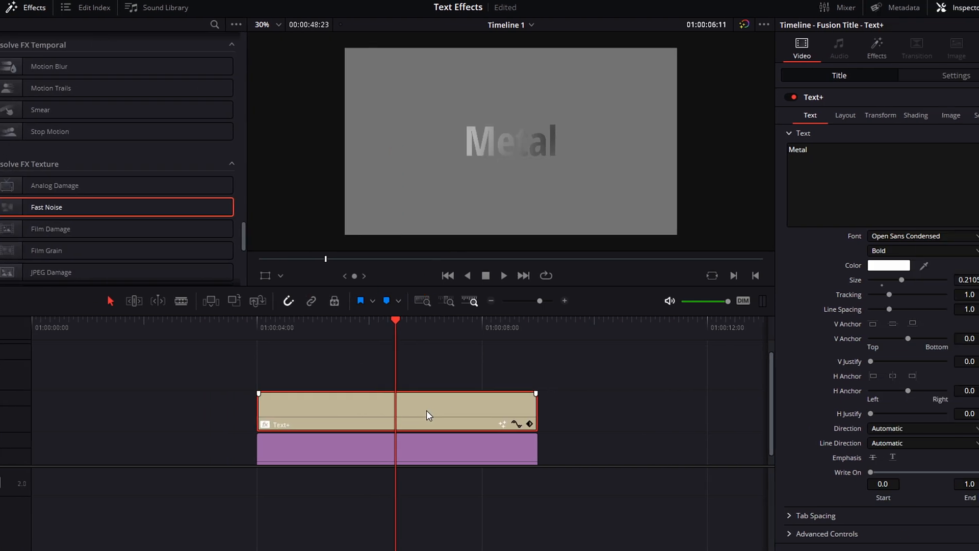
left_click(837, 48)
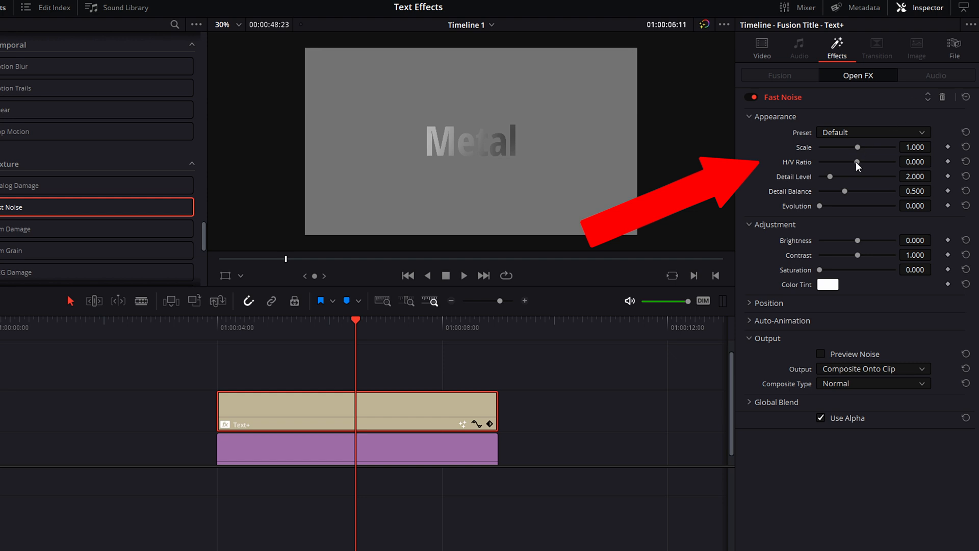
Step: Set the noise to H/V Ratio -0.95, Scale 1.163, Detail 7.349, Contrast 1.519, Velocity X -0.082
left_click_drag(856, 161, 794, 161)
left_click_drag(858, 146, 863, 146)
left_click_drag(830, 176, 887, 178)
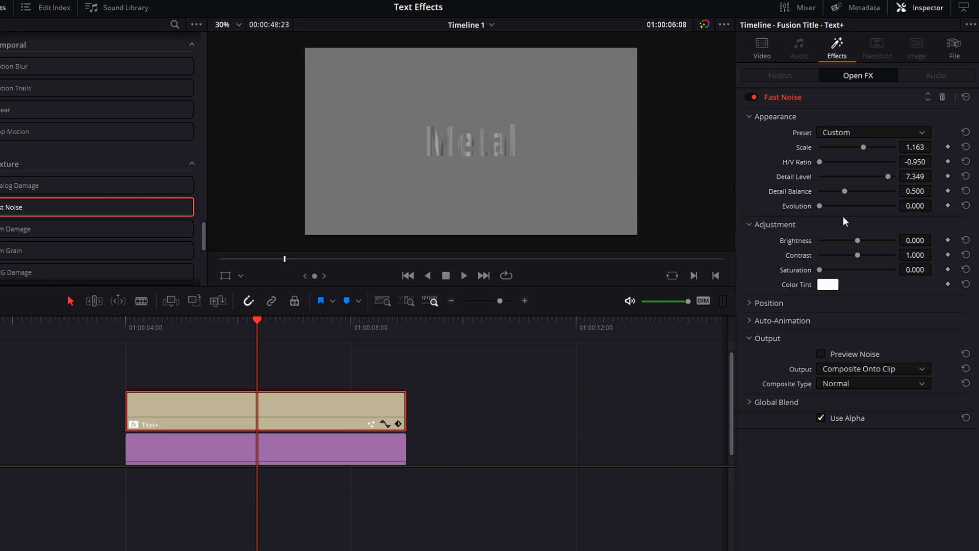
left_click_drag(858, 254, 877, 255)
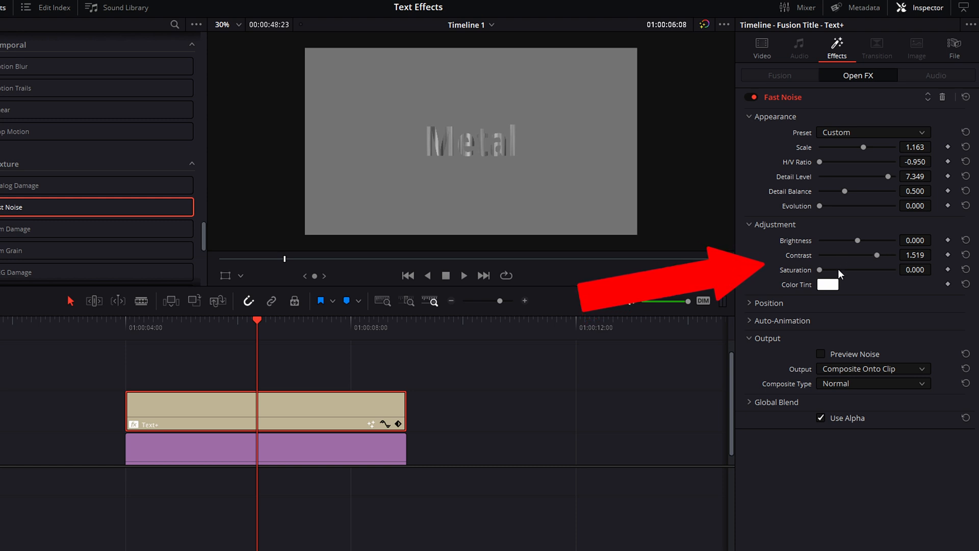
left_click(750, 320)
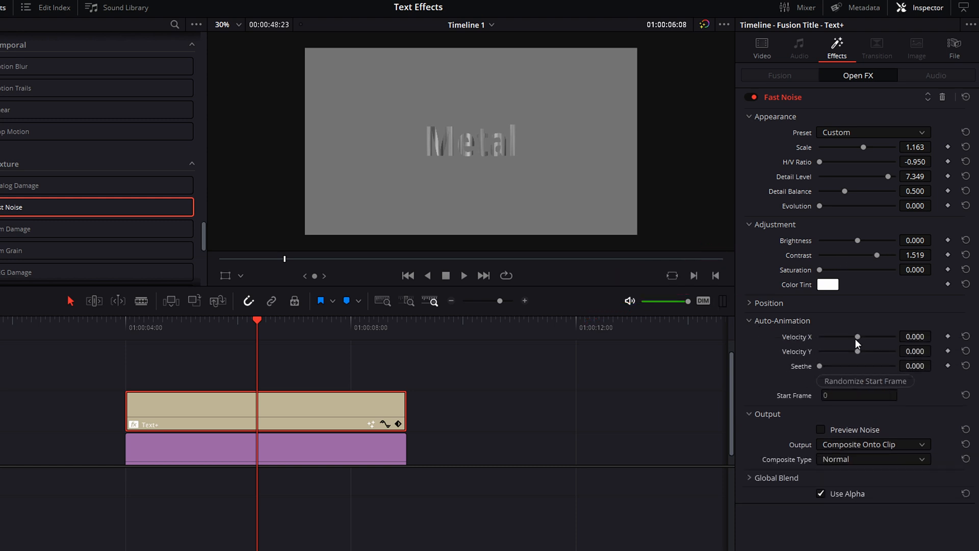
left_click_drag(857, 337, 851, 337)
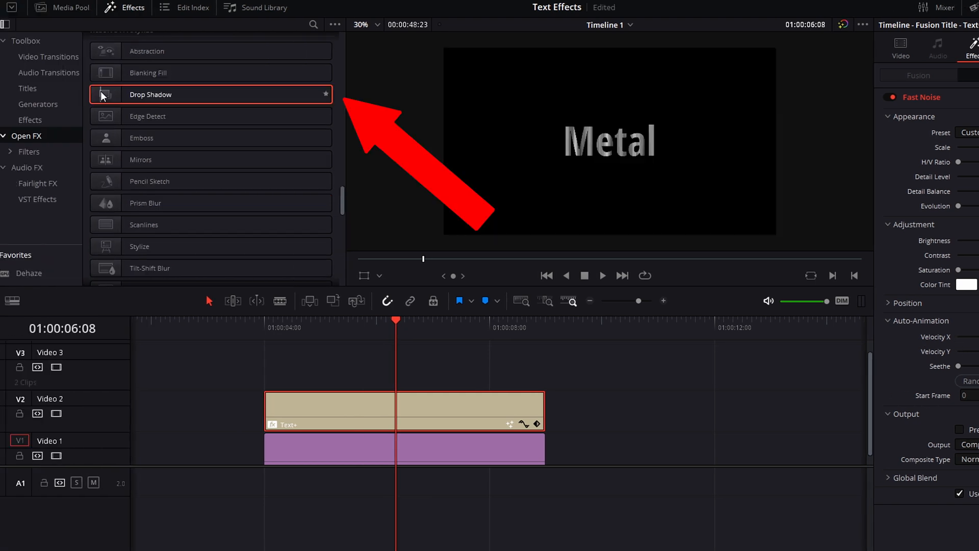
Step: Apply a Drop Shadow with Strength 0.853, Drop Angle 13.5 and Drop Distance 0.015
left_click_drag(211, 94, 329, 424)
mouse_move(404, 411)
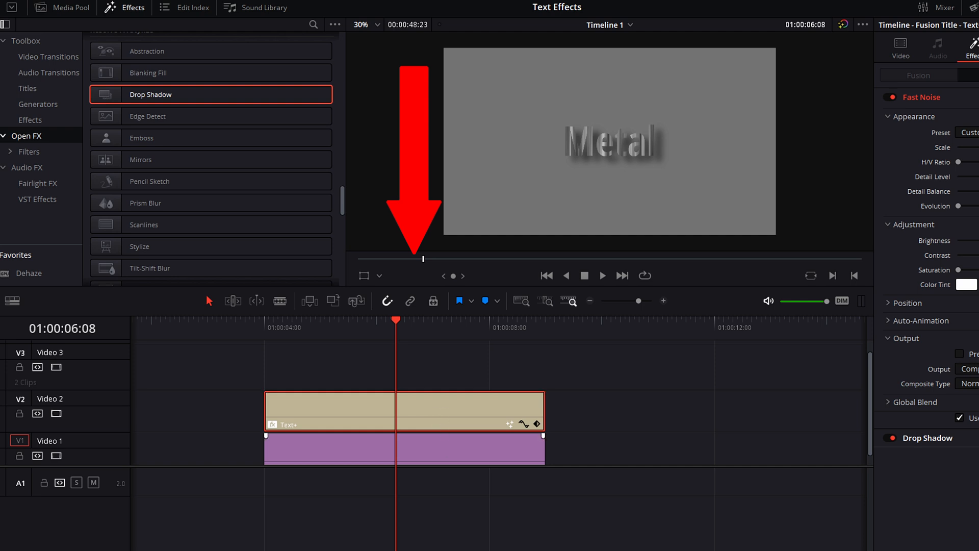
mouse_move(866, 134)
left_mouse_down()
mouse_move(892, 134)
mouse_move(871, 148)
mouse_move(888, 148)
left_mouse_up()
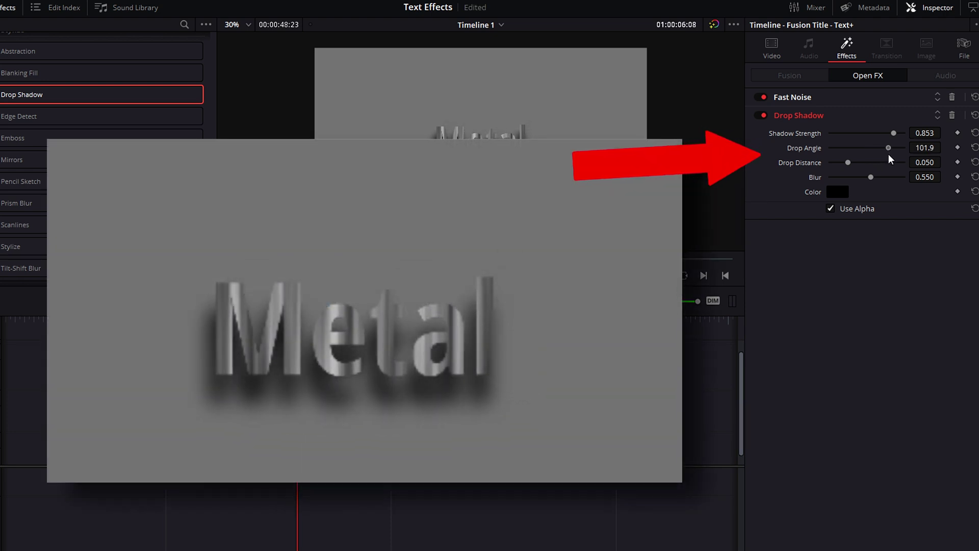
double_click(924, 147)
type("13.5")
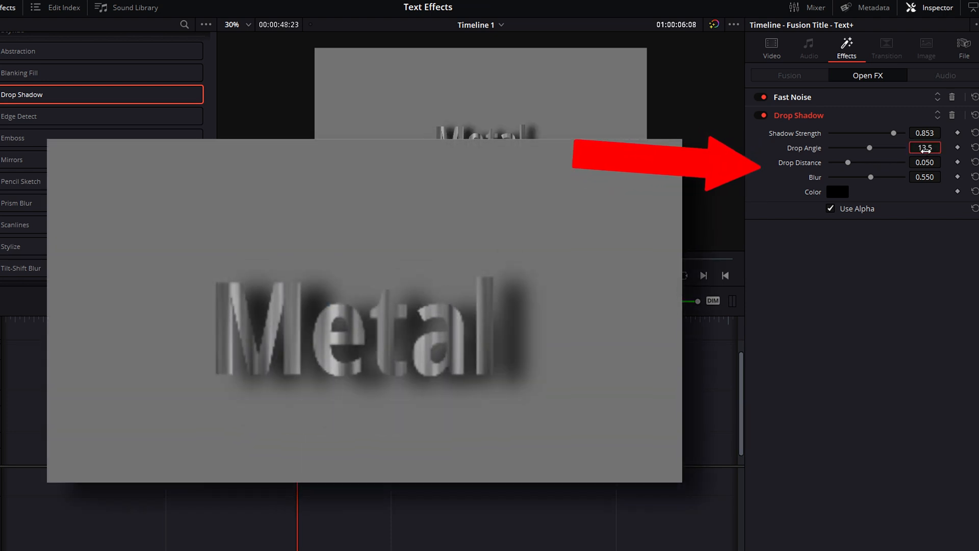
mouse_move(848, 162)
left_mouse_down()
mouse_move(835, 162)
mouse_move(847, 177)
left_mouse_up()
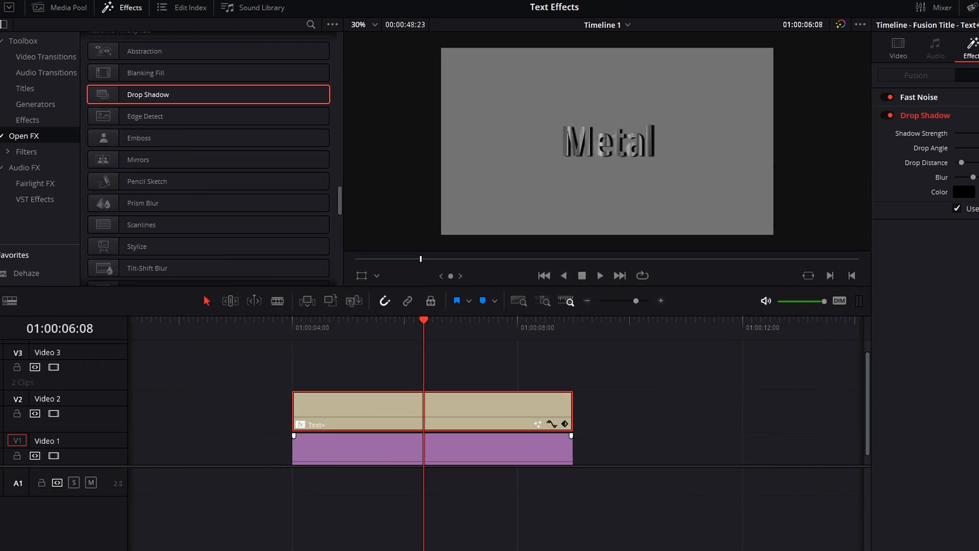
scroll(176, 153, "down", 5)
scroll(221, 146, "down", 5)
scroll(222, 142, "down", 3)
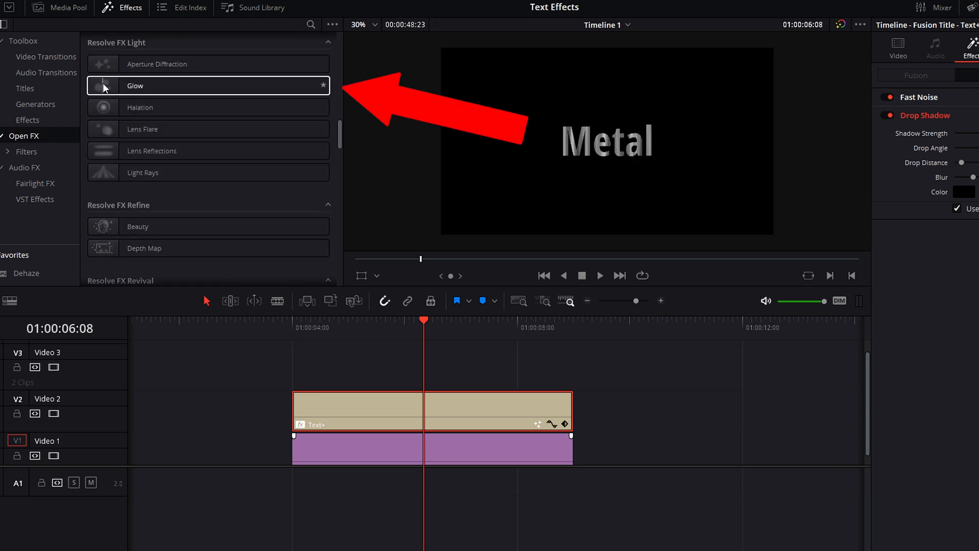
Step: Apply a Glow with Shine Threshold 0, Spread 1.395, H/V Ratio -1 and Gain 0.574
left_click_drag(153, 86, 340, 406)
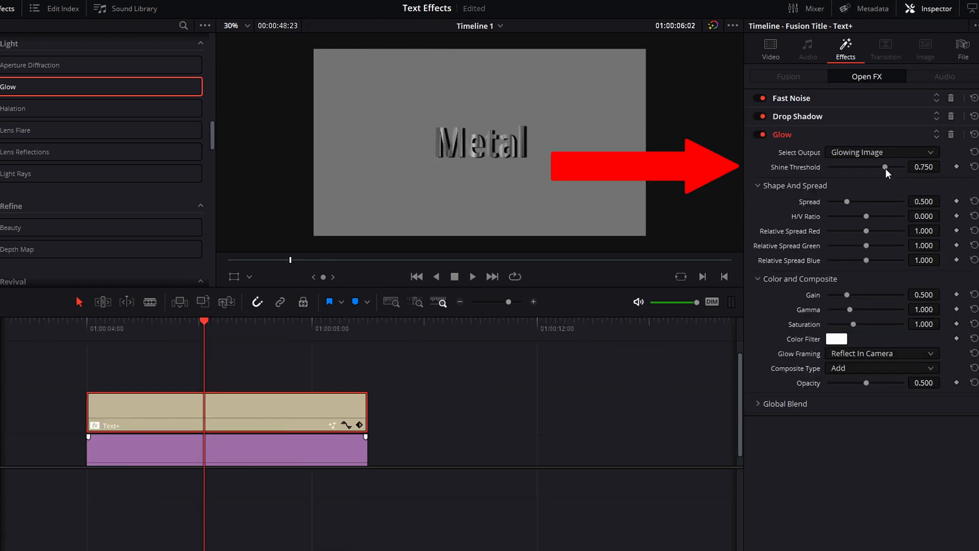
left_click_drag(874, 167, 802, 167)
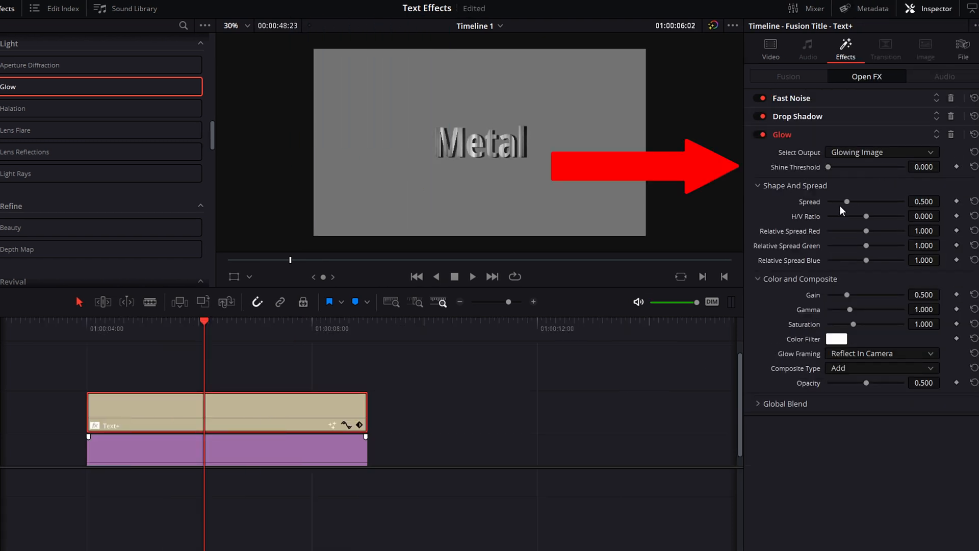
mouse_move(846, 202)
left_mouse_down()
mouse_move(880, 202)
mouse_move(828, 216)
left_mouse_up()
left_click_drag(846, 295, 850, 295)
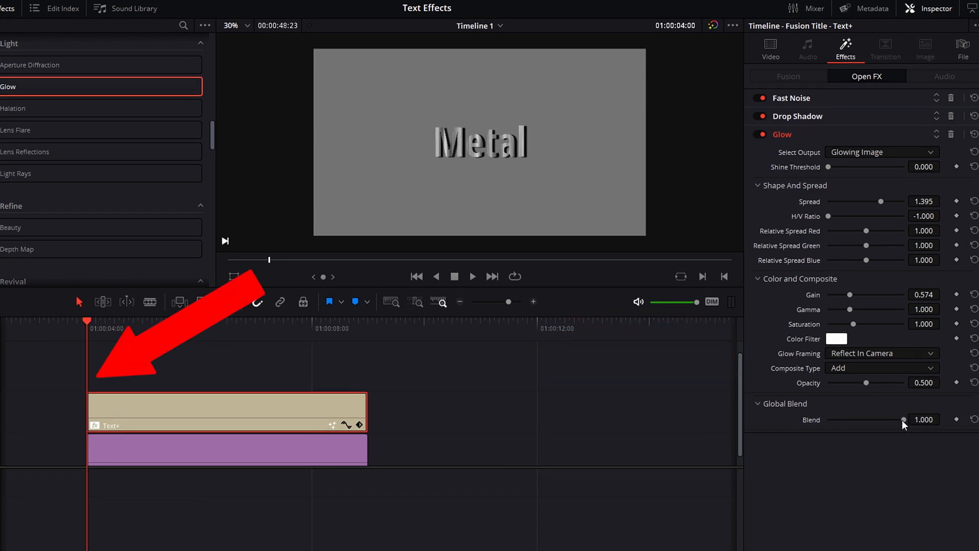
Step: Keyframe Glow Blend from 0 at clip start to 0.860 at 01:00:08:00, then check the last frame
left_click_drag(903, 420, 827, 420)
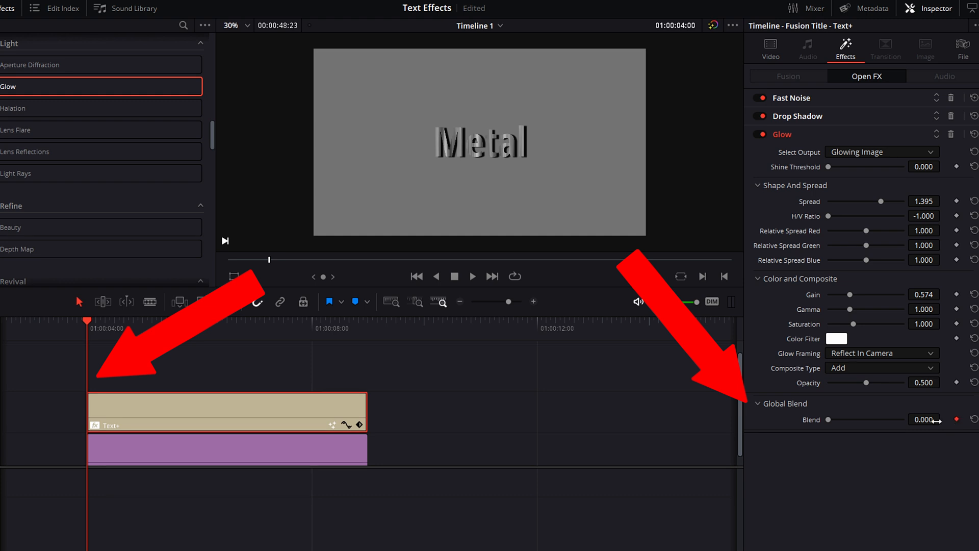
left_click(314, 329)
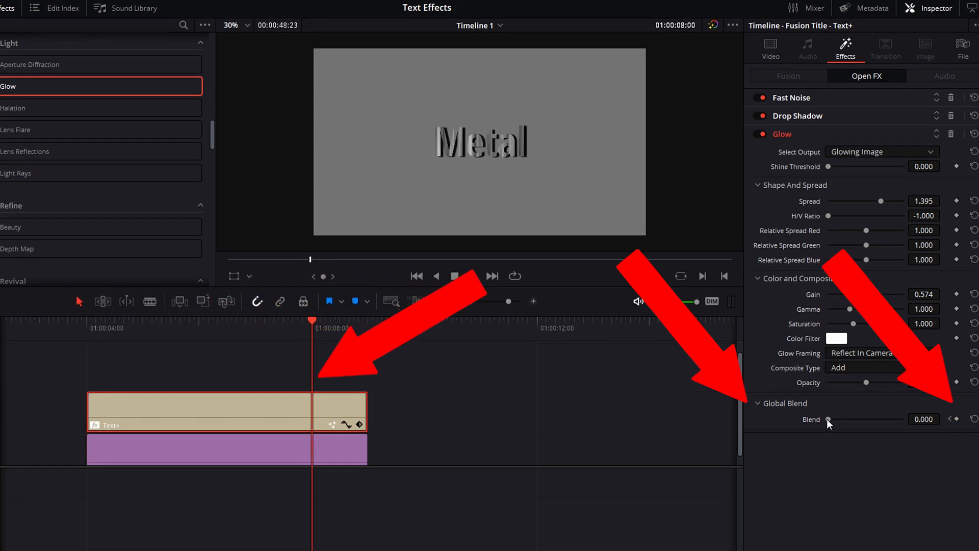
left_click_drag(833, 422, 892, 421)
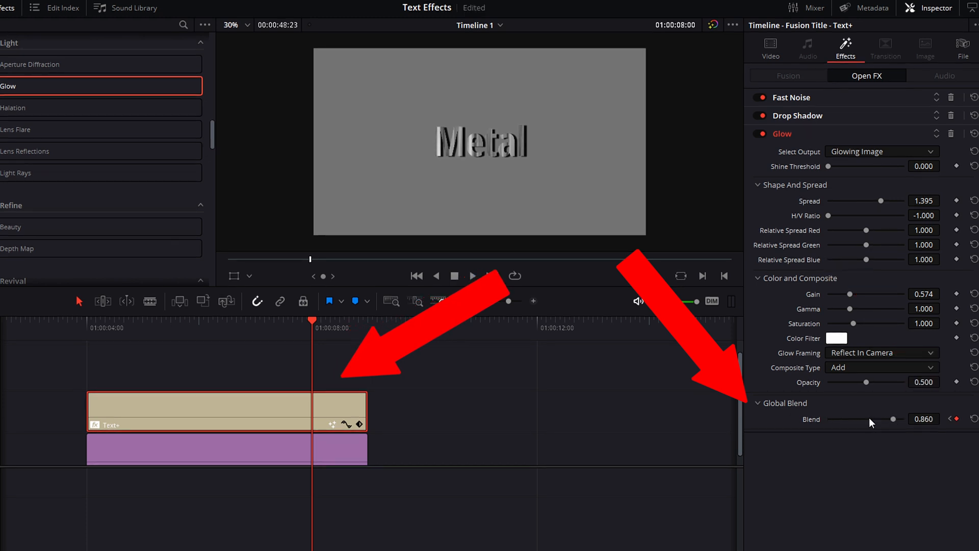
left_click(367, 325)
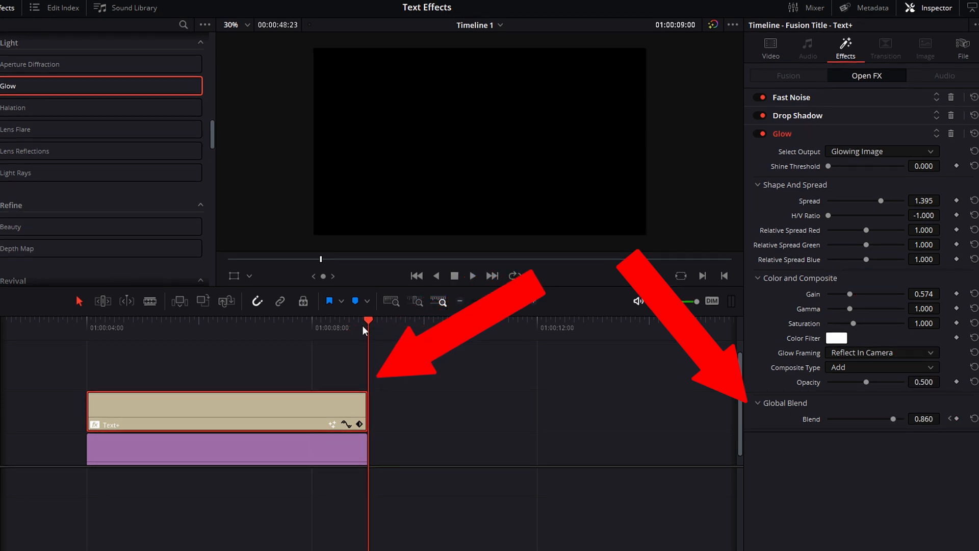
left_click_drag(367, 327, 365, 328)
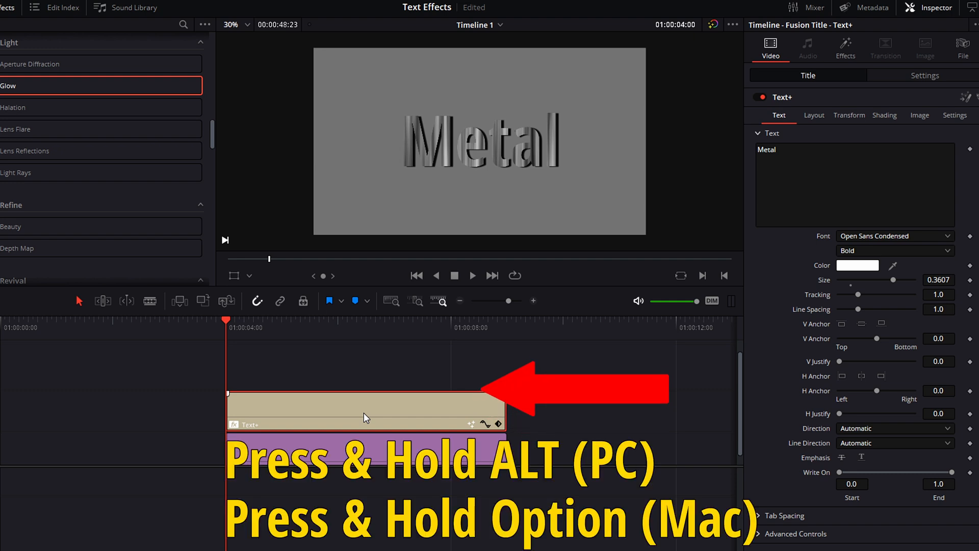
Step: Alt-drag the Metal title clip to duplicate it onto the track above
left_click_drag(364, 395, 363, 362)
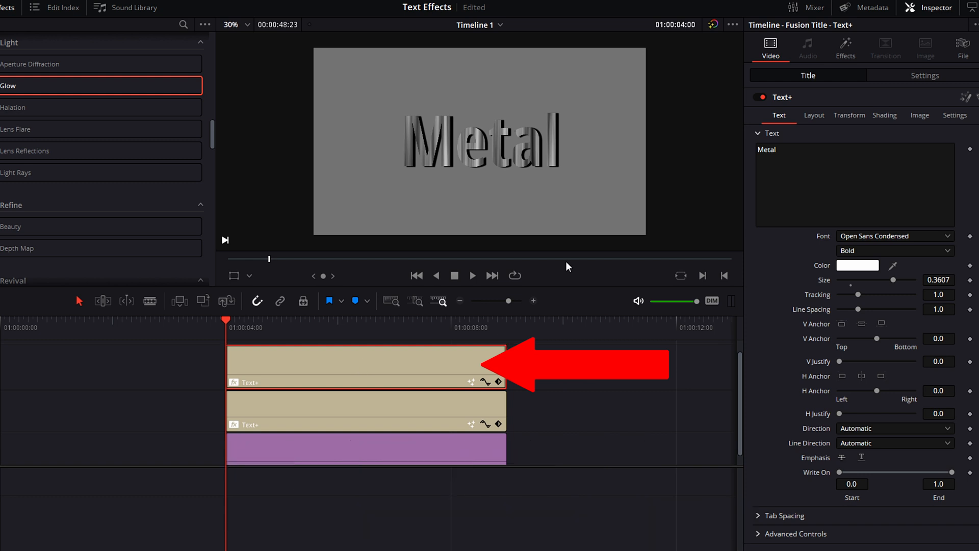
Step: Delete Fast Noise, Drop Shadow and Glow from the top title, leaving plain white text
left_click(845, 47)
left_click(951, 98)
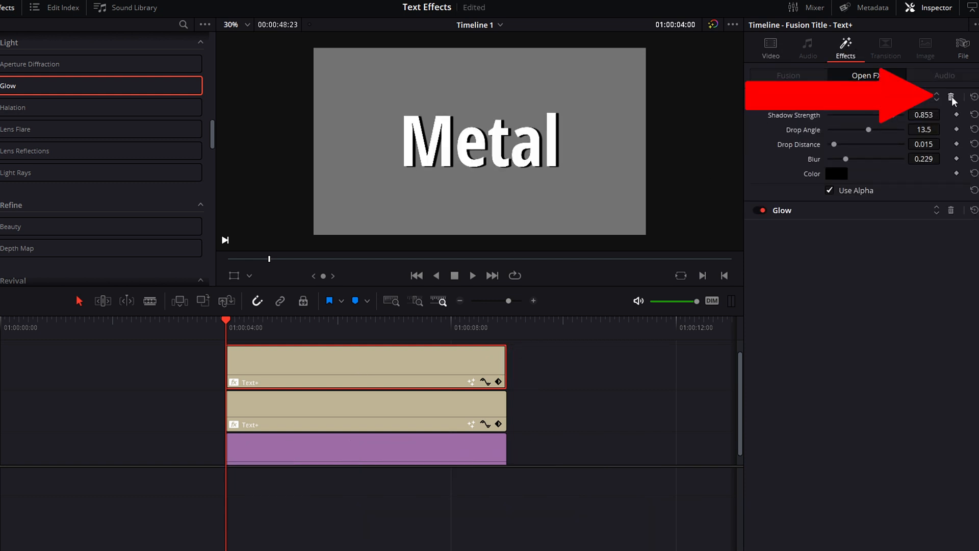
left_click(951, 98)
left_click(357, 321)
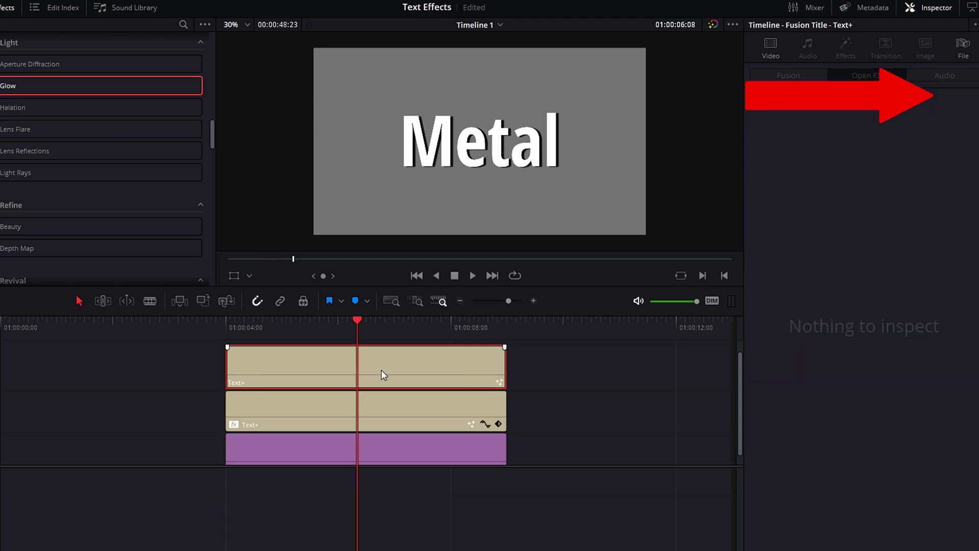
left_click(771, 48)
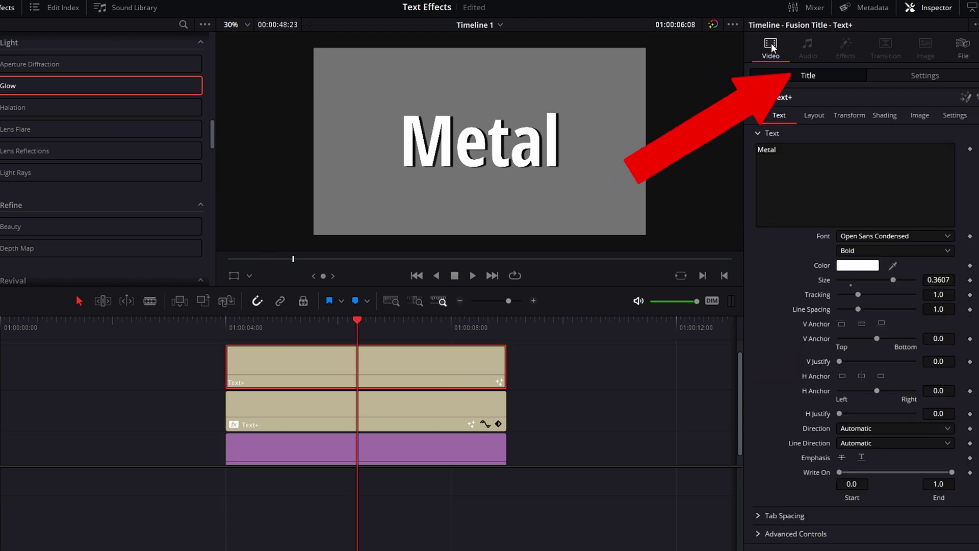
Step: Switch the top title's shading to an Outline appearance with thickness 0.0031
left_click(885, 117)
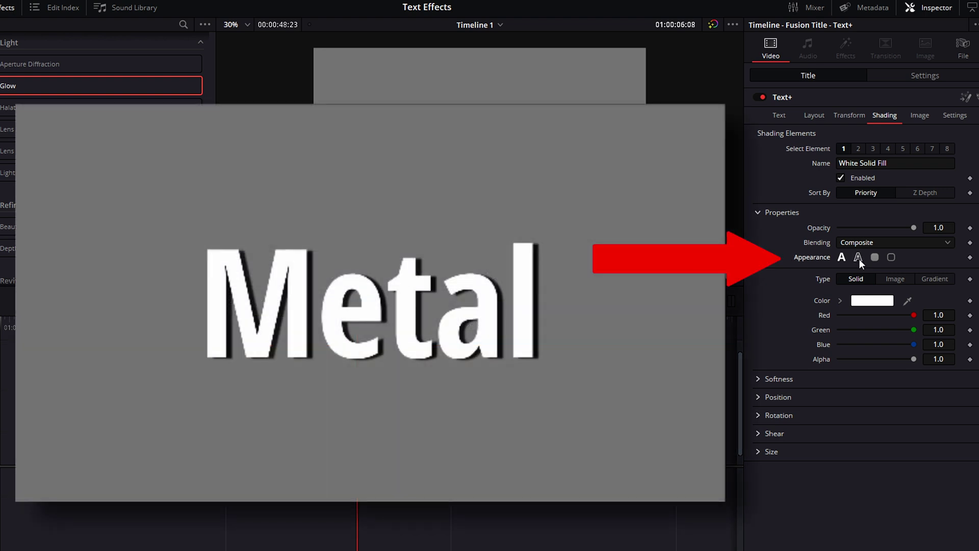
left_click(858, 258)
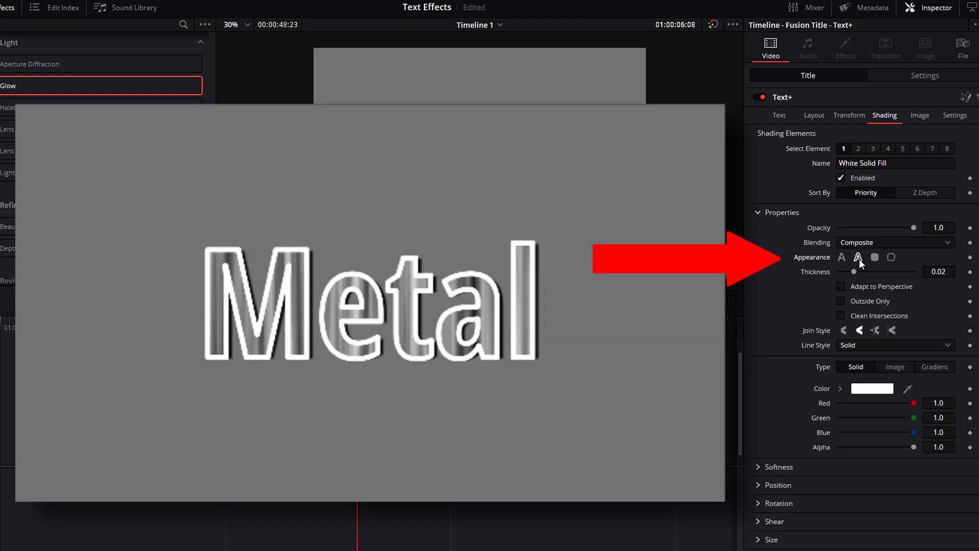
left_click_drag(856, 271, 841, 272)
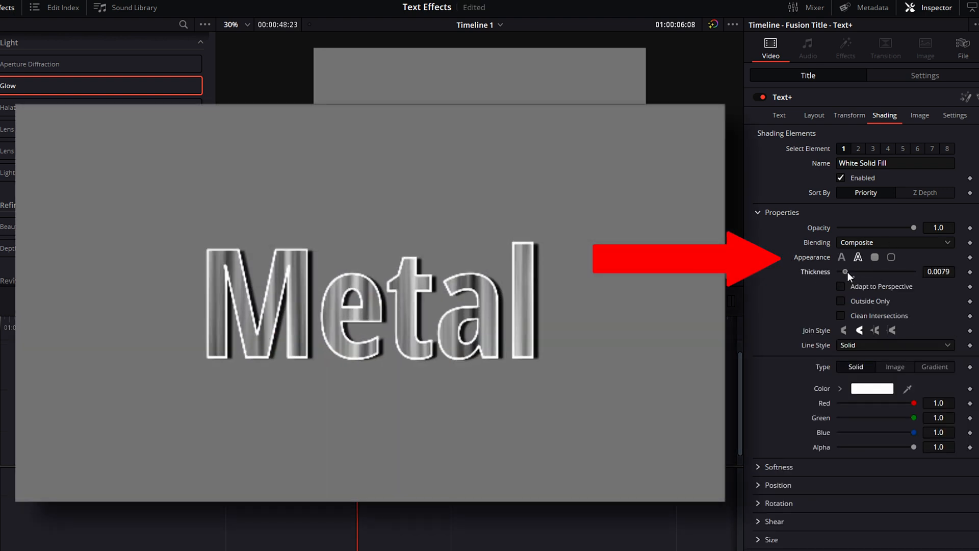
Step: Shade the outline with a white-to-black gradient and pull the black stop toward the middle
left_click(934, 366)
scroll(771, 367, "down", 1)
left_click(872, 387)
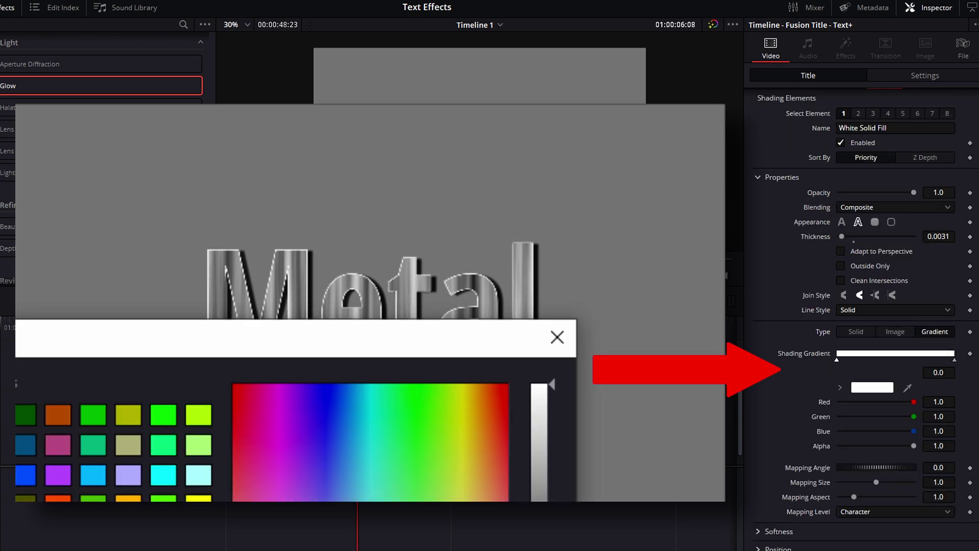
key("Return")
left_click(888, 389)
key("Return")
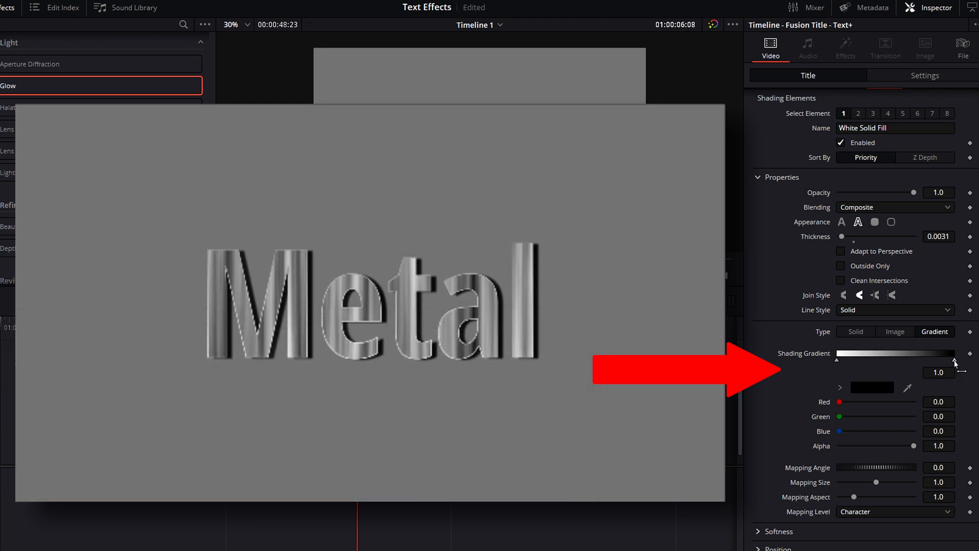
left_click_drag(955, 359, 911, 360)
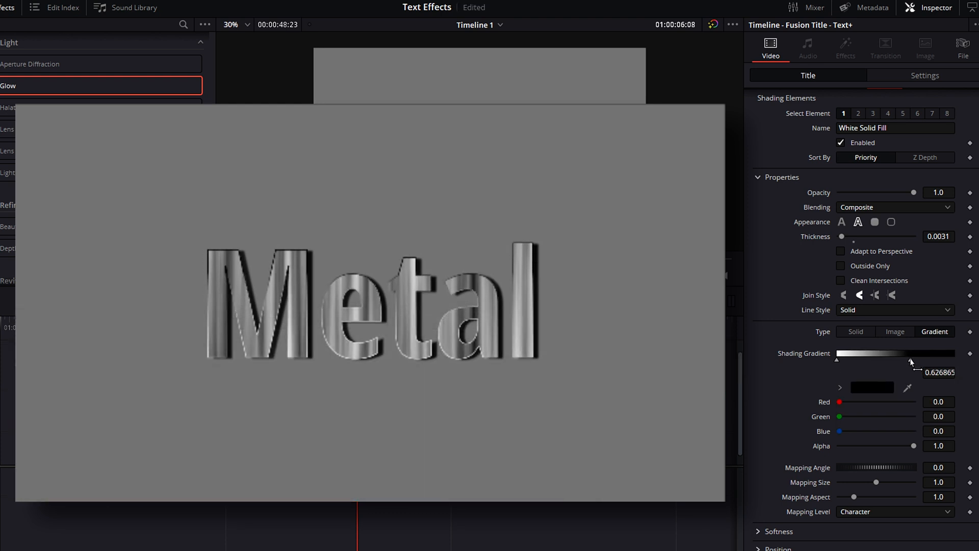
scroll(780, 372, "down", 2)
scroll(445, 359, "up", 3)
scroll(457, 364, "up", 3)
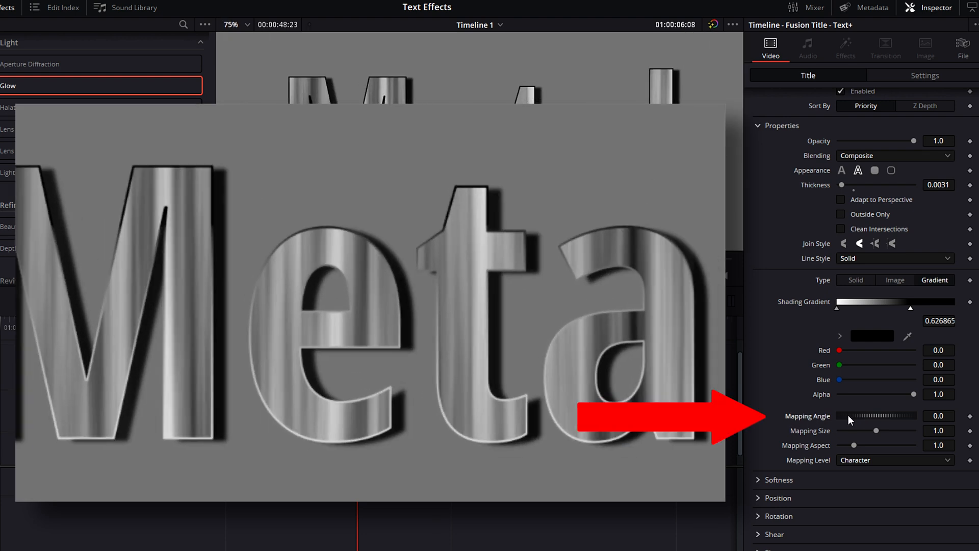
Step: Reset the gradient angle to 0 and try each mapping level, settling on Character
left_click_drag(848, 415, 842, 415)
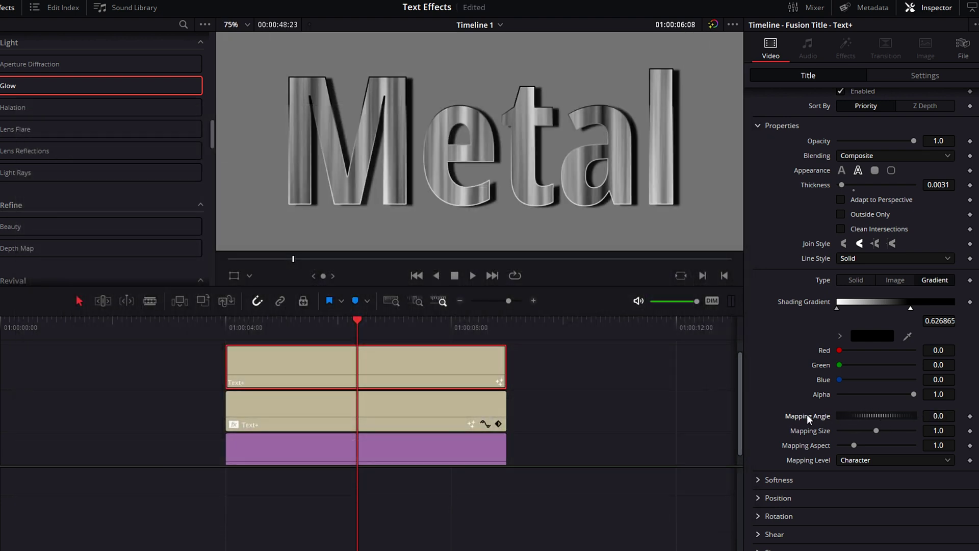
double_click(807, 415)
left_click(948, 459)
left_click(857, 487)
left_click(925, 461)
left_click(869, 501)
left_click(947, 460)
left_click(882, 497)
left_click(909, 461)
left_click(887, 512)
scroll(627, 173, "down", 2)
scroll(626, 173, "down", 2)
scroll(627, 173, "down", 1)
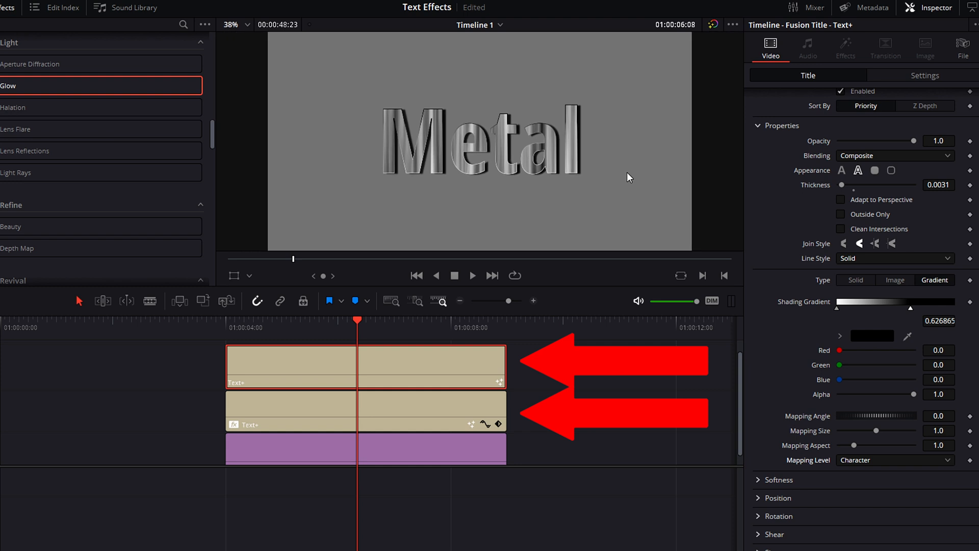
Step: Render both Metal title clips in place using the GoPro CineForm codec
left_click_drag(204, 356, 553, 413)
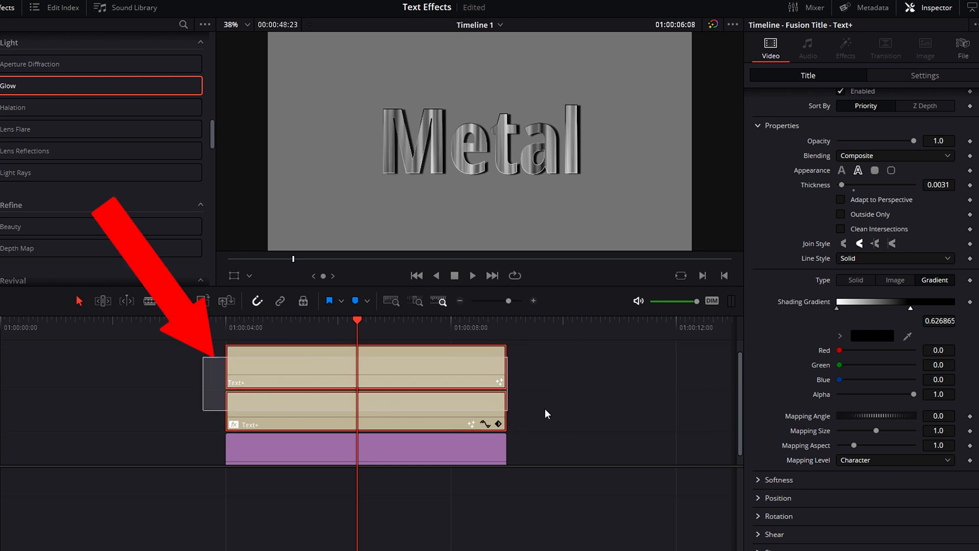
right_click(444, 374)
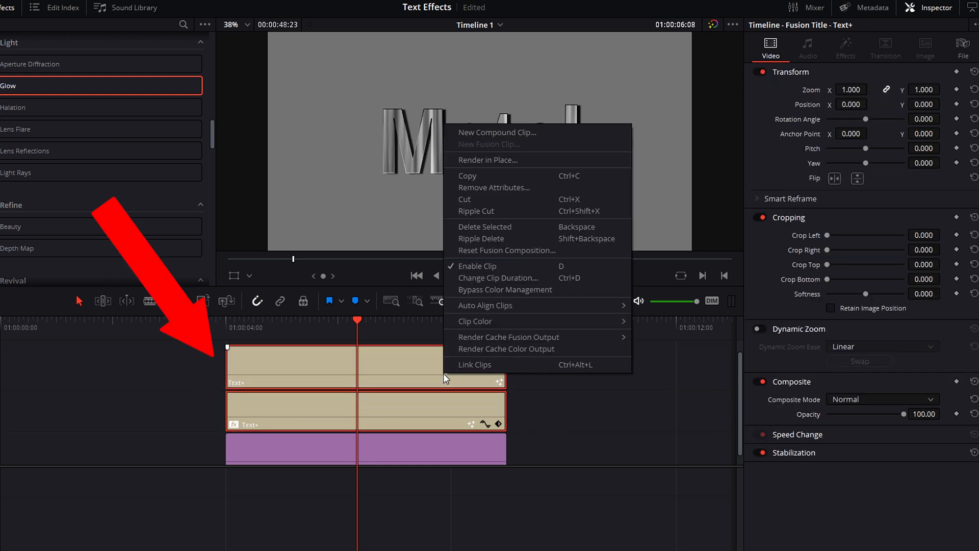
left_click(504, 162)
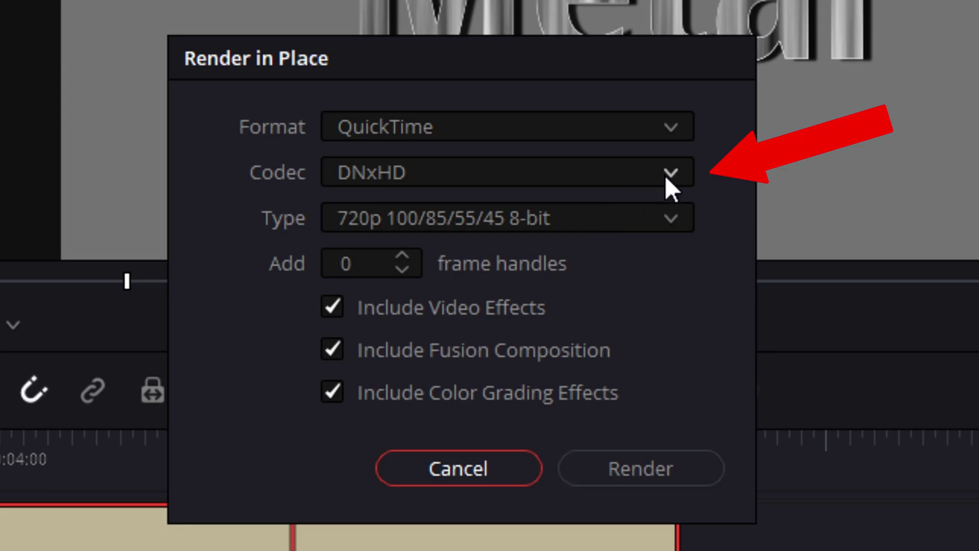
left_click(670, 175)
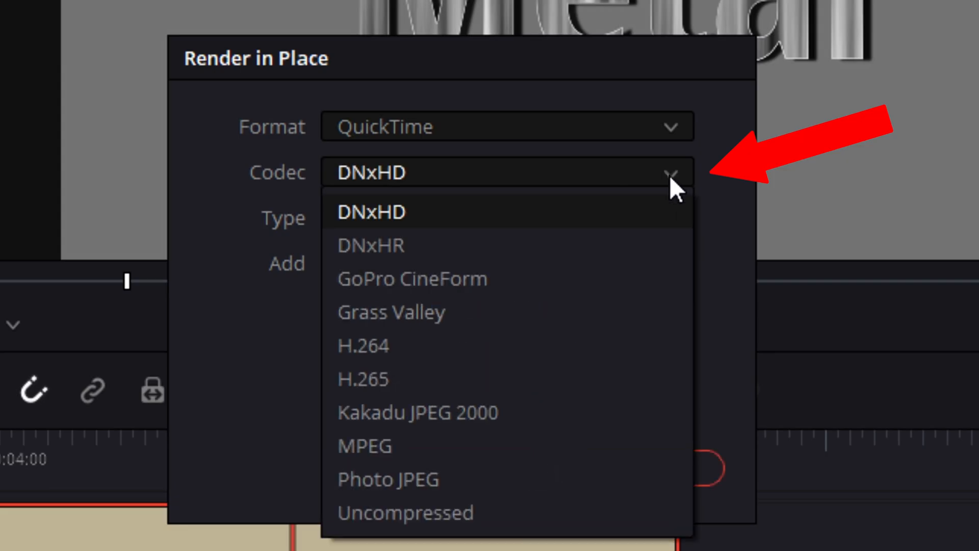
left_click(495, 284)
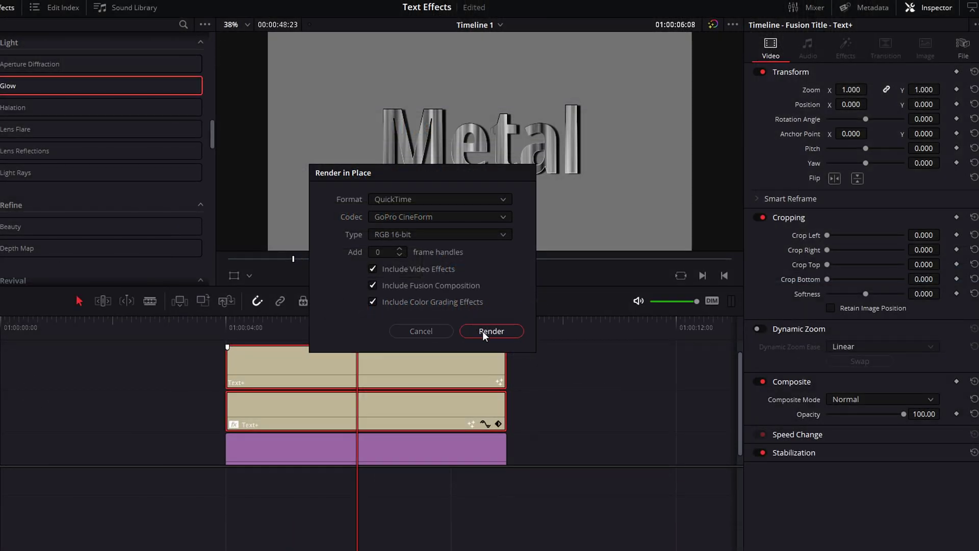
left_click(482, 330)
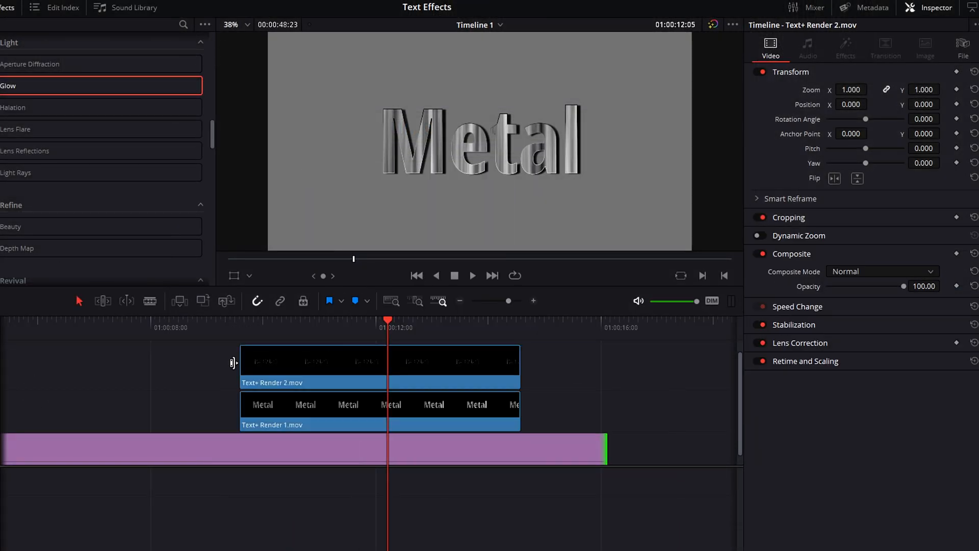
Step: Combine the two rendered clips into a compound clip named Metallic Text
left_click_drag(231, 355, 514, 421)
right_click(449, 367)
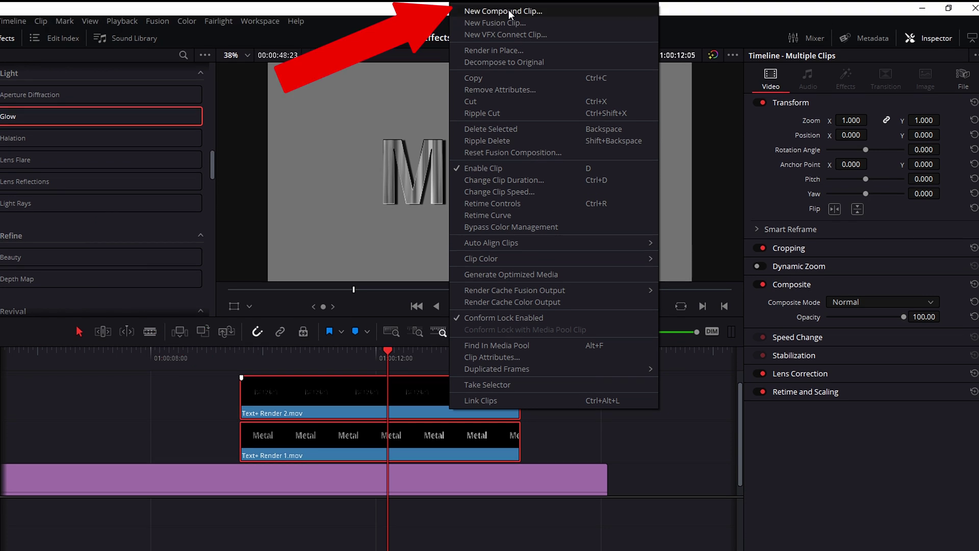
left_click(504, 1)
type("Metallic Text")
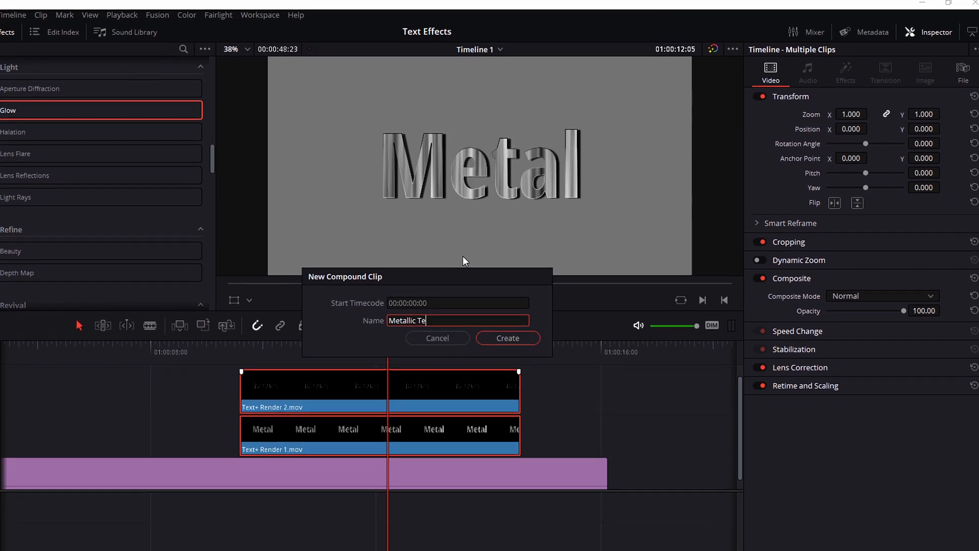
left_click(507, 340)
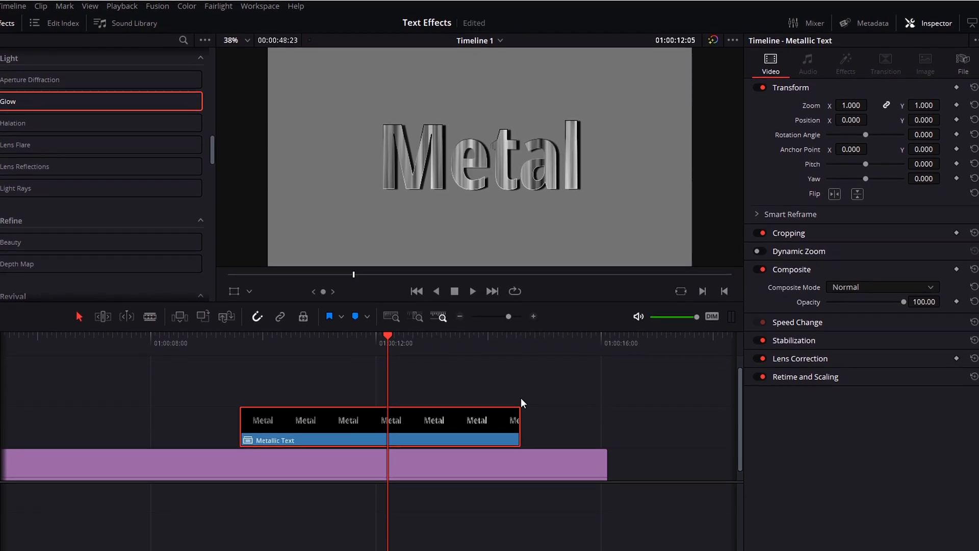
Step: Select the red background clip, scrub through the zoom/pitch animation of the Metal text, and play it back
left_click(241, 341)
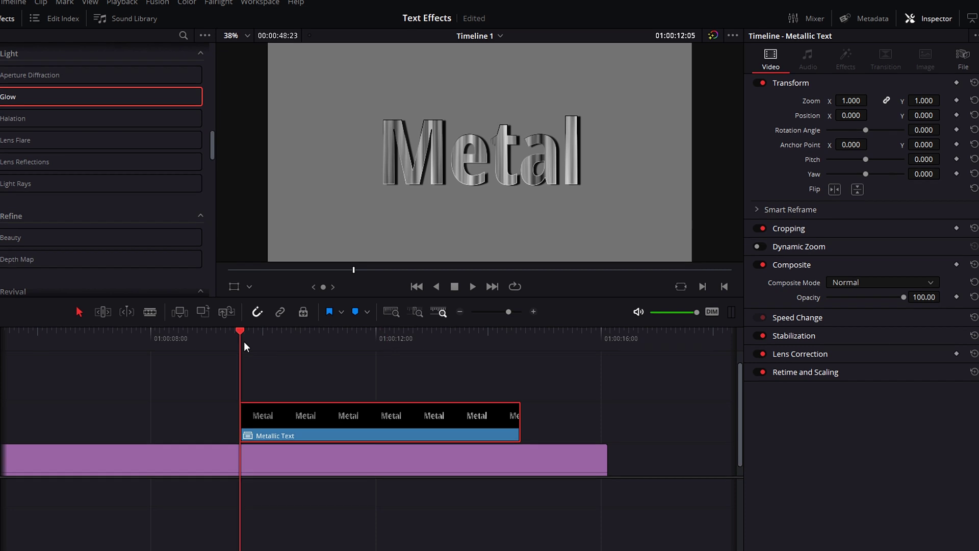
left_click(317, 457)
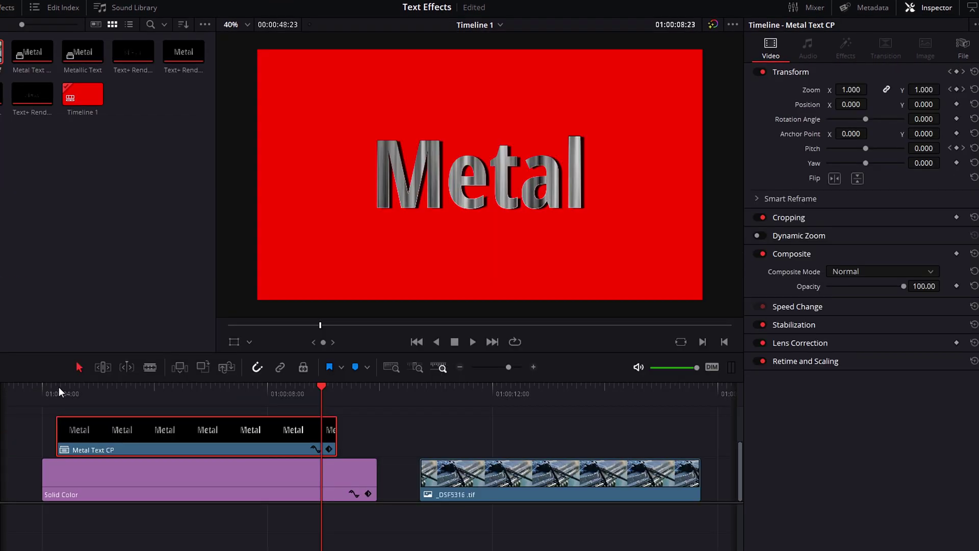
mouse_move(59, 391)
left_mouse_down()
mouse_move(253, 393)
mouse_move(309, 407)
left_mouse_up()
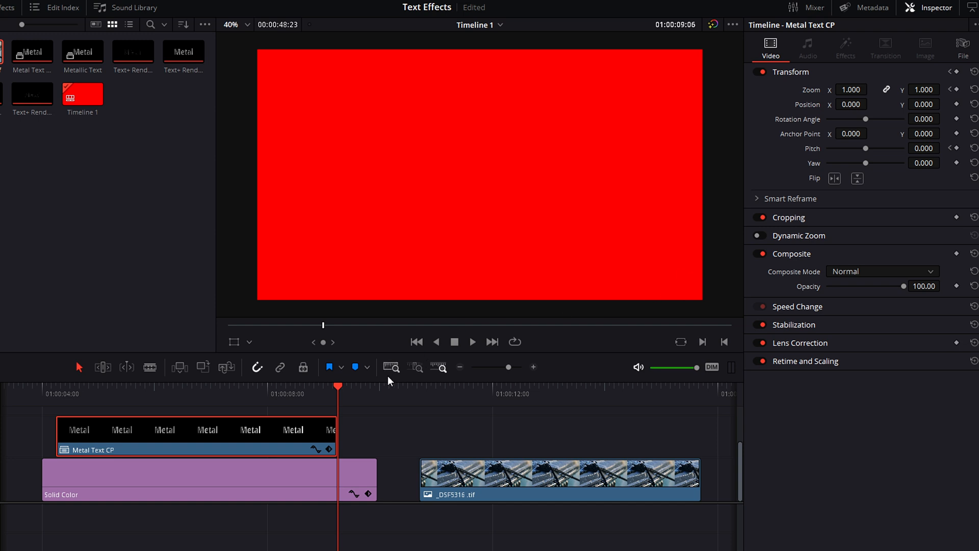
left_click_drag(340, 392, 178, 387)
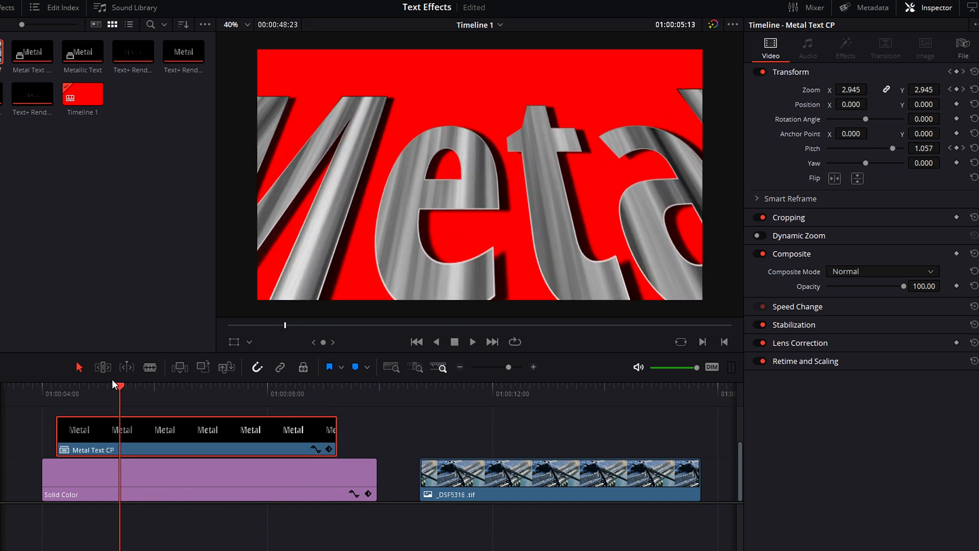
key("space")
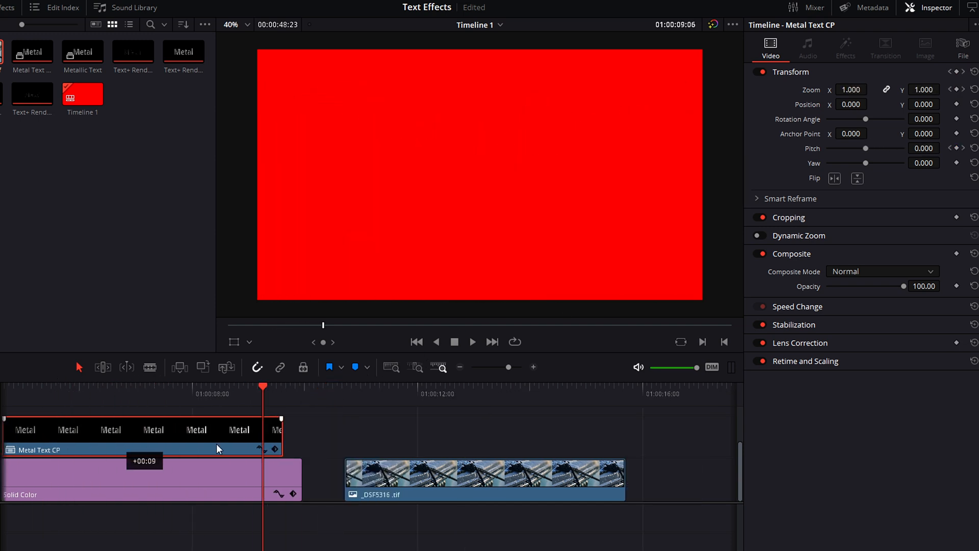